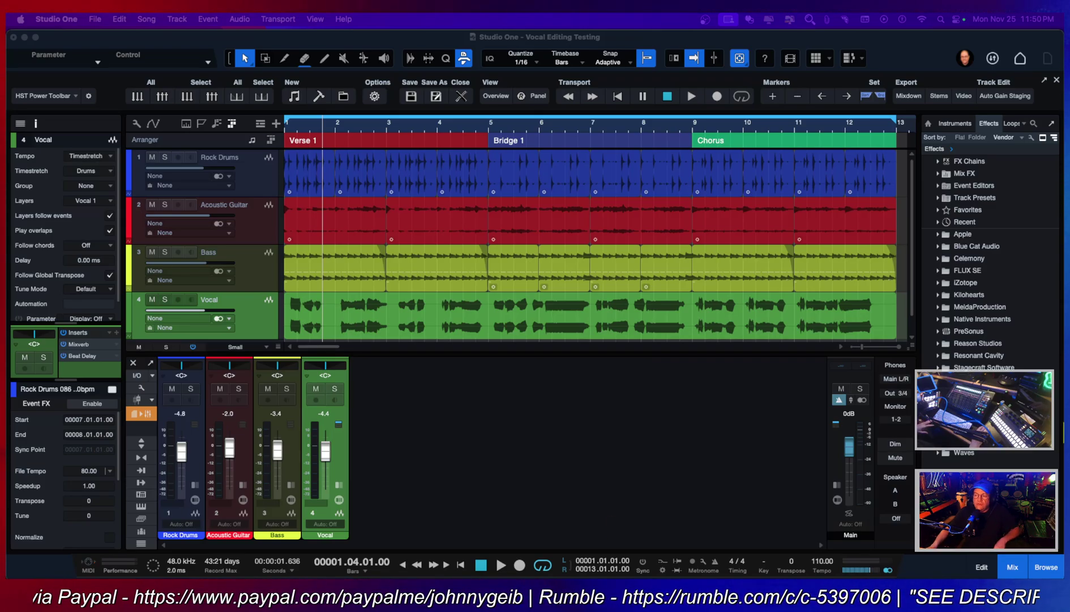
# Play the song briefly, stop it, and show the mixer's Scenes panel.
pyautogui.press('space')
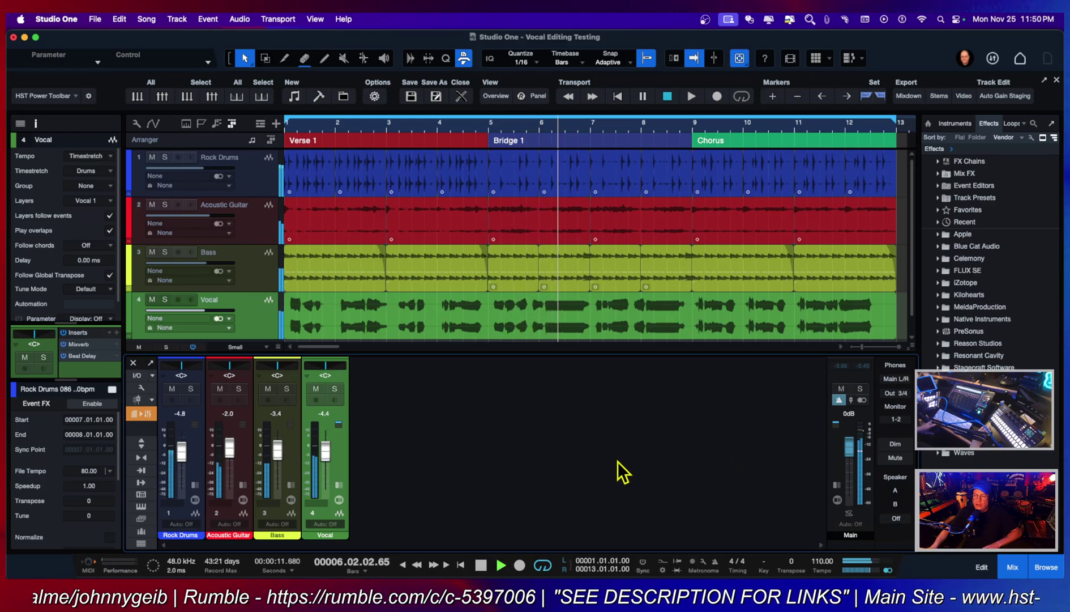
pyautogui.press('space')
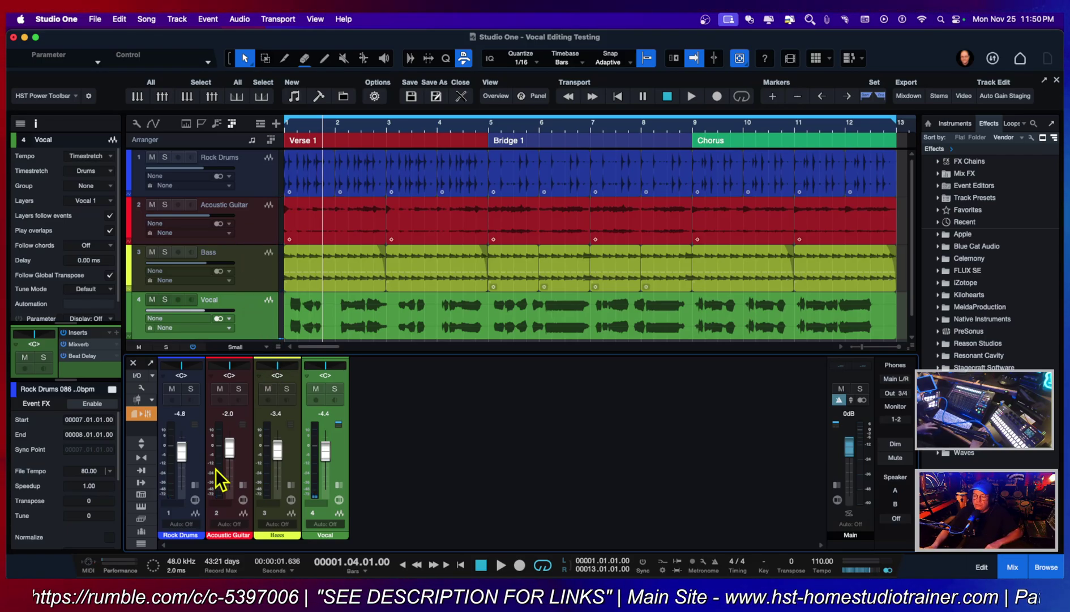
pyautogui.click(141, 520)
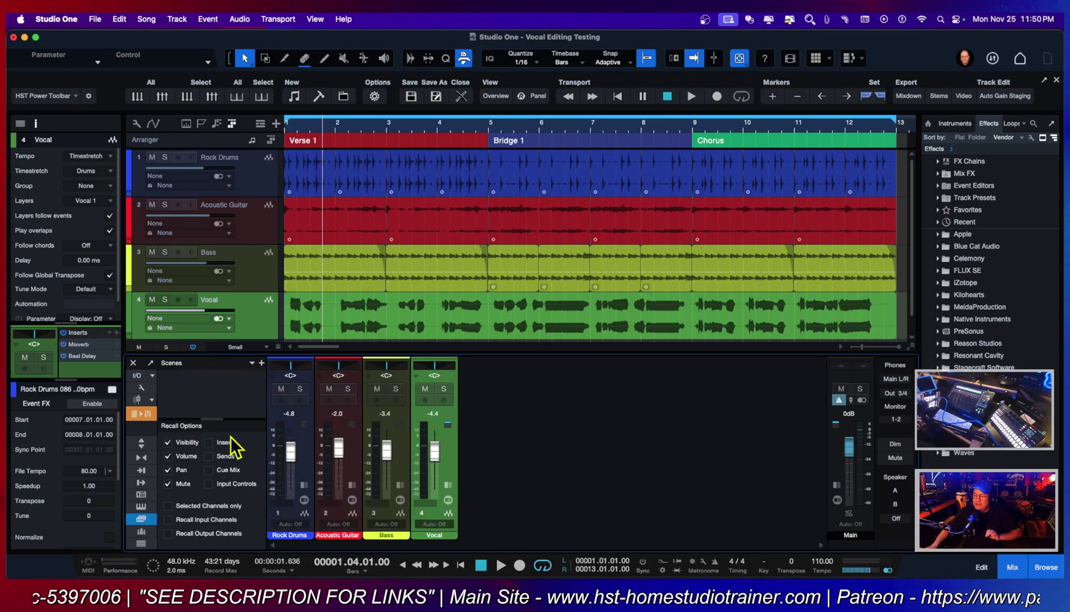
# Enable Inserts, Sends, Cue Mix and Input Controls under the Scenes Recall Options.
pyautogui.click(209, 442)
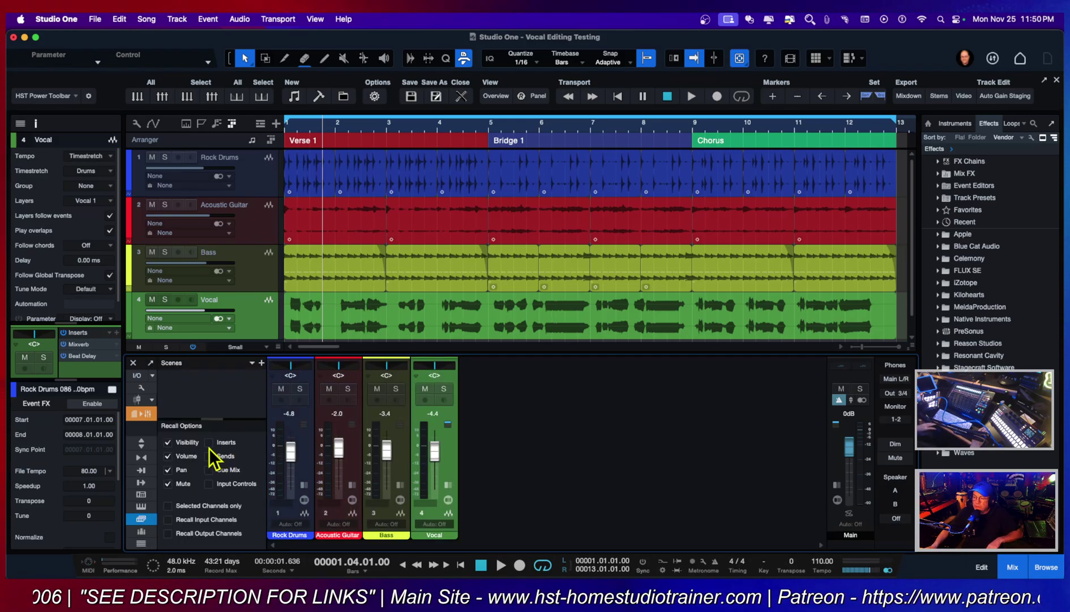
pyautogui.click(209, 456)
pyautogui.click(209, 470)
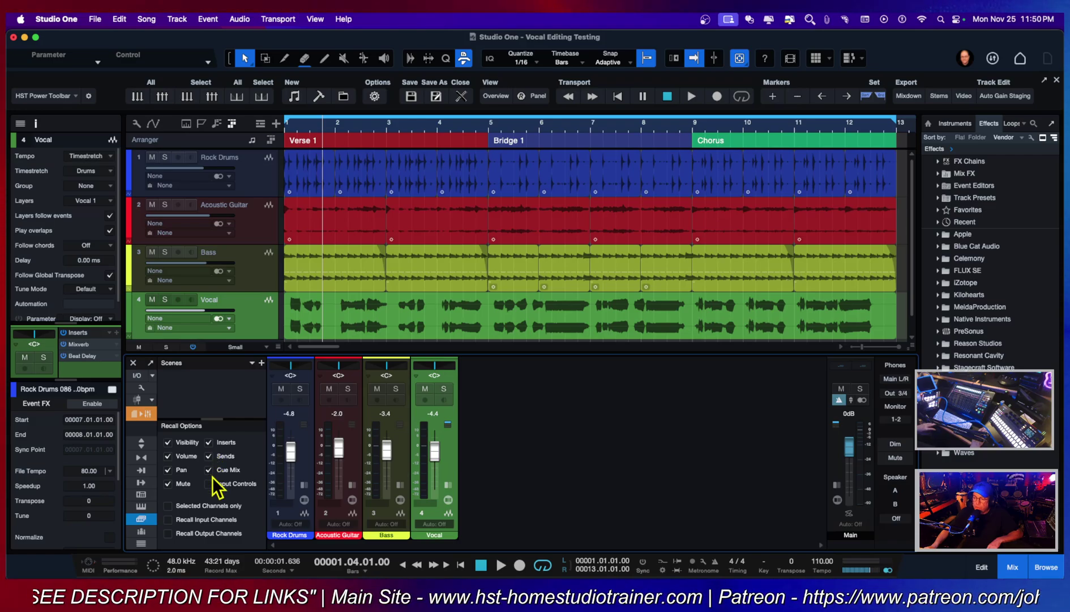
pyautogui.click(209, 484)
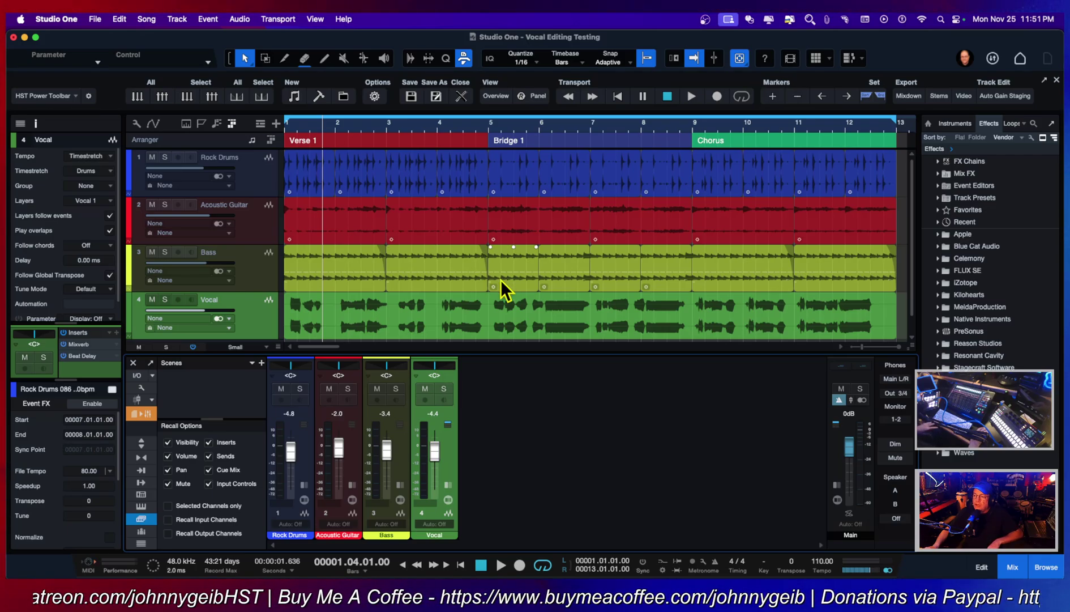
# Add a new scene named 'Main Mix' from the current mixer settings.
pyautogui.click(262, 365)
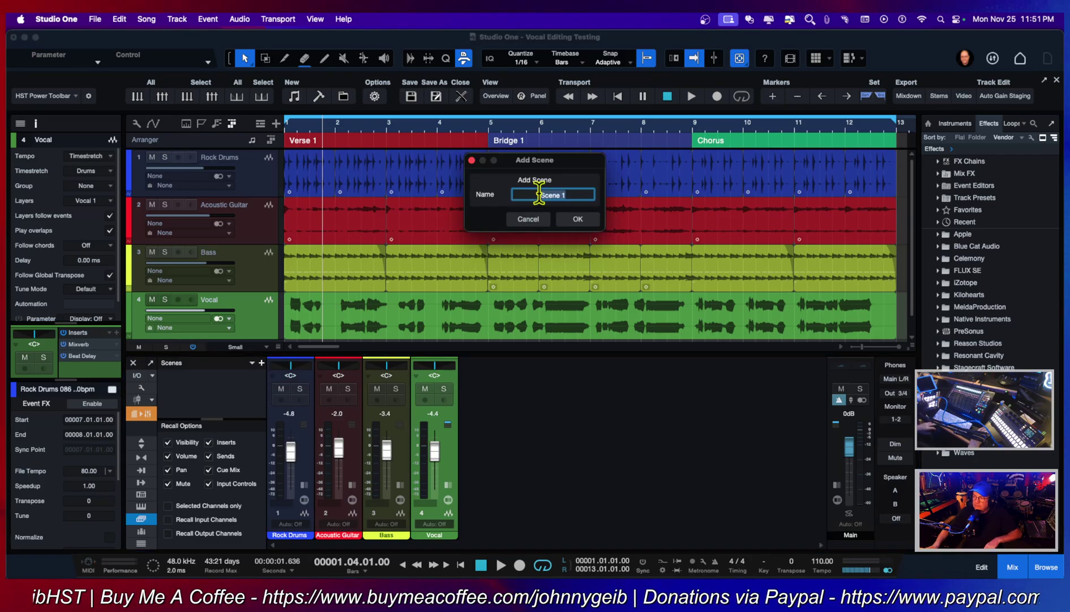
pyautogui.write('Main m')
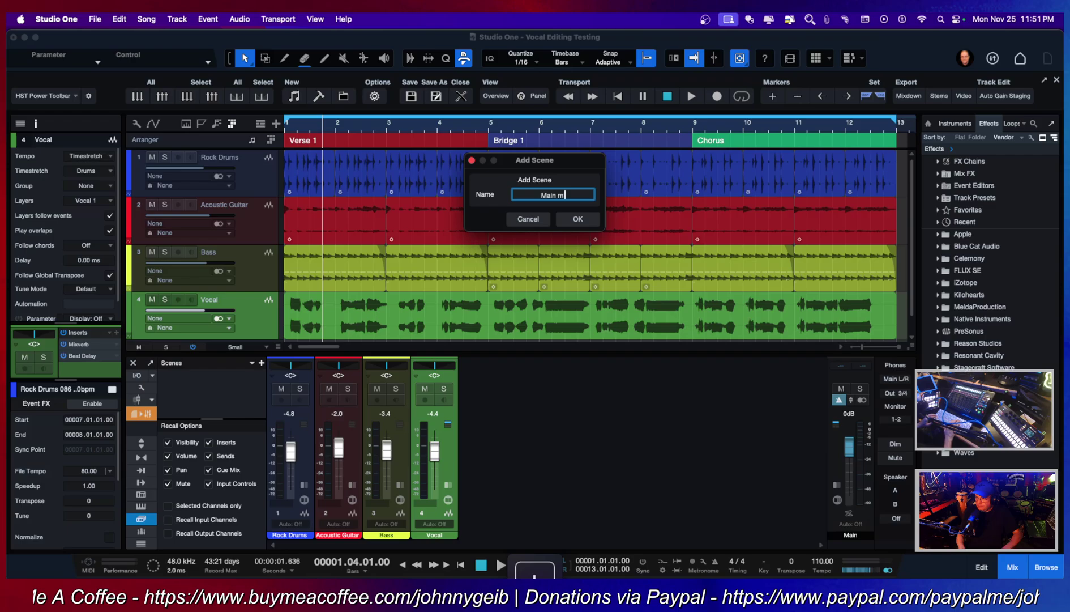
pyautogui.press('BackSpace')
pyautogui.press('BackSpace')
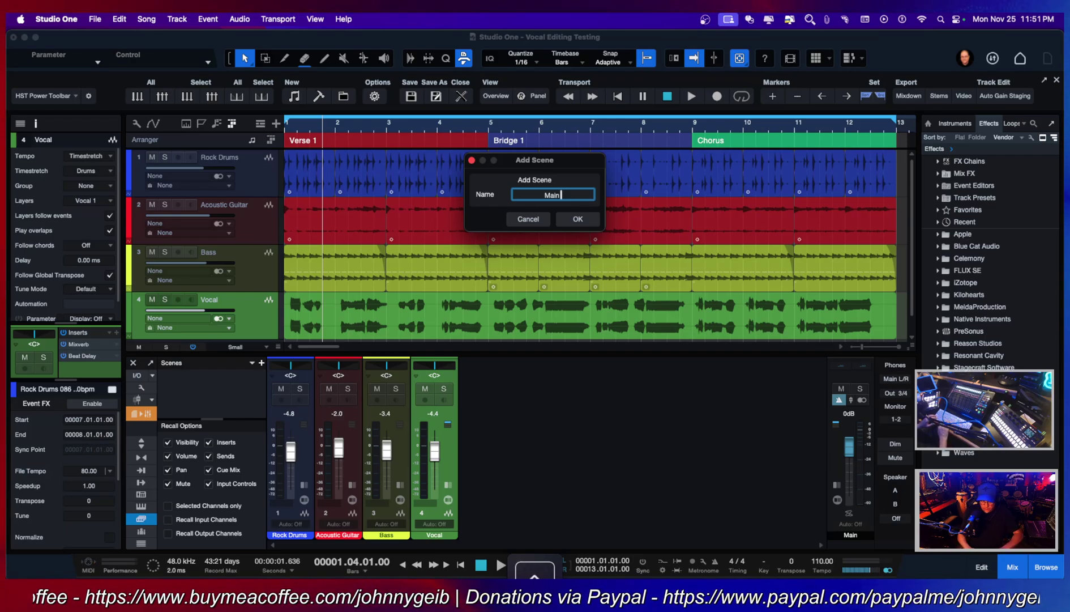
pyautogui.write('Mix')
pyautogui.press('Return')
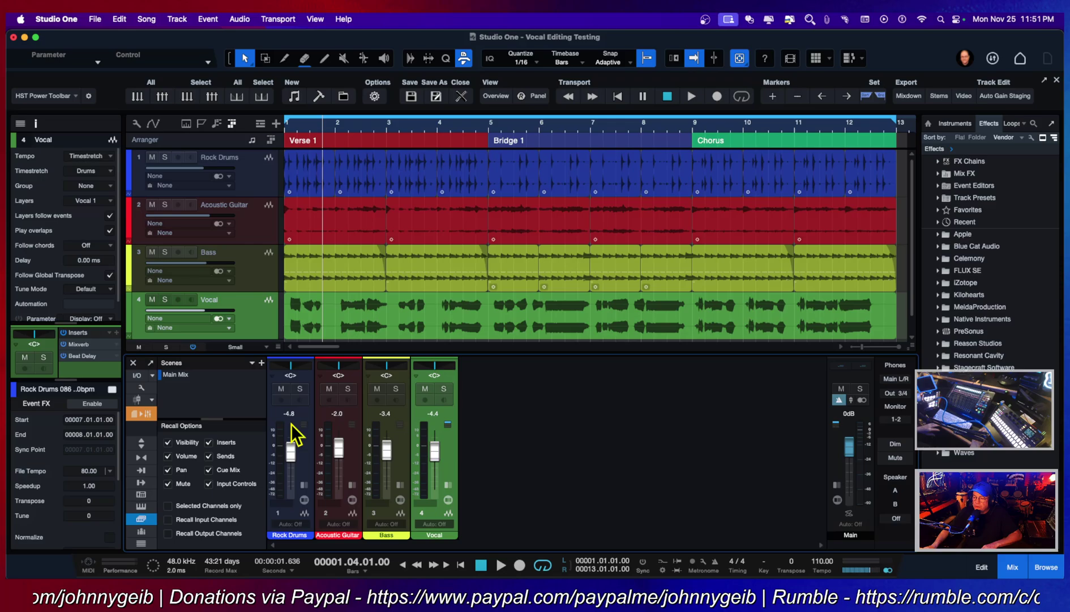
# Pull the Vocal fader down to -oo and audition the song without vocals.
pyautogui.click(260, 313)
pyautogui.moveTo(436, 457); pyautogui.dragTo(435, 498)
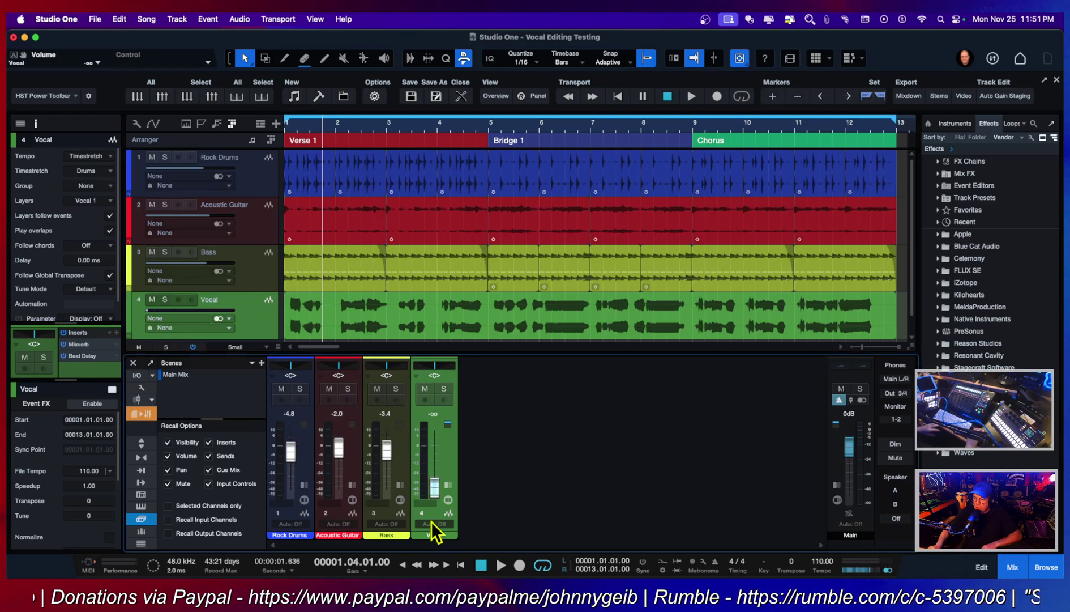
pyautogui.press('space')
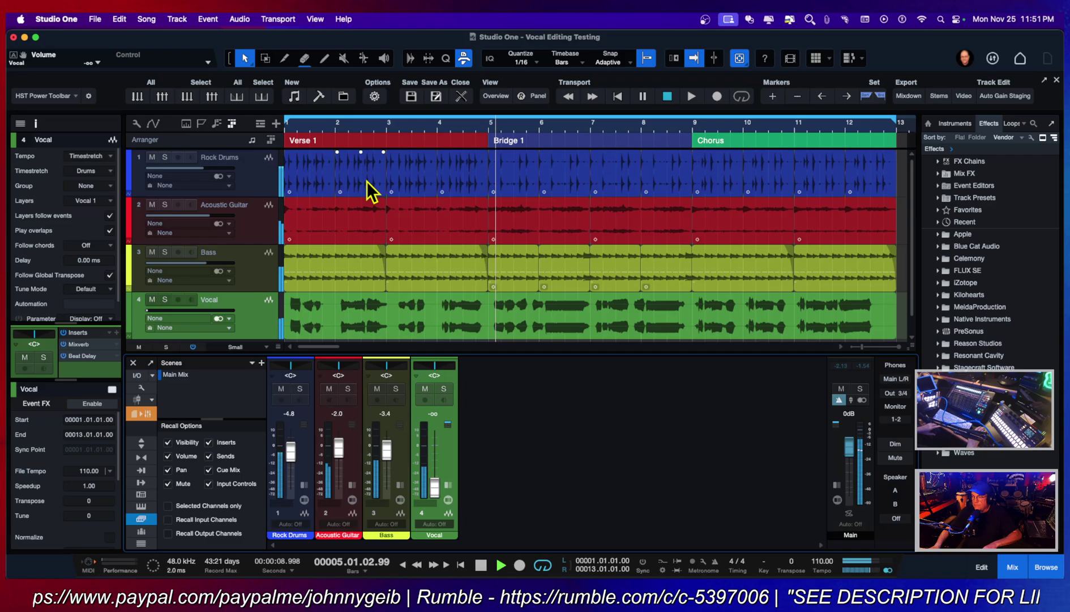
pyautogui.press('space')
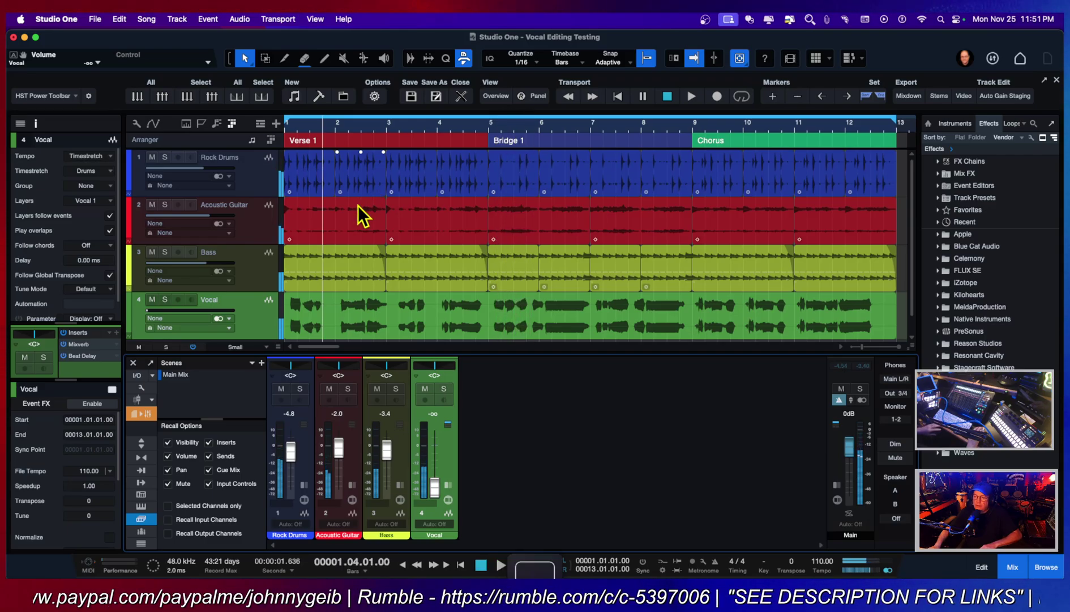
# Save this mix as a new scene named 'Instrumental'.
pyautogui.click(261, 363)
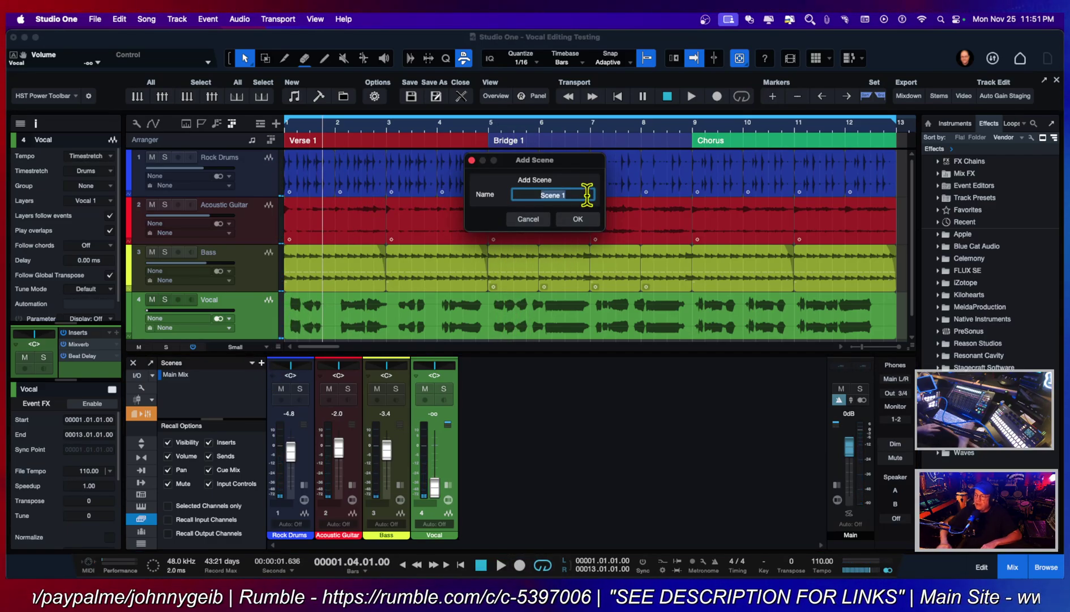
pyautogui.write('In')
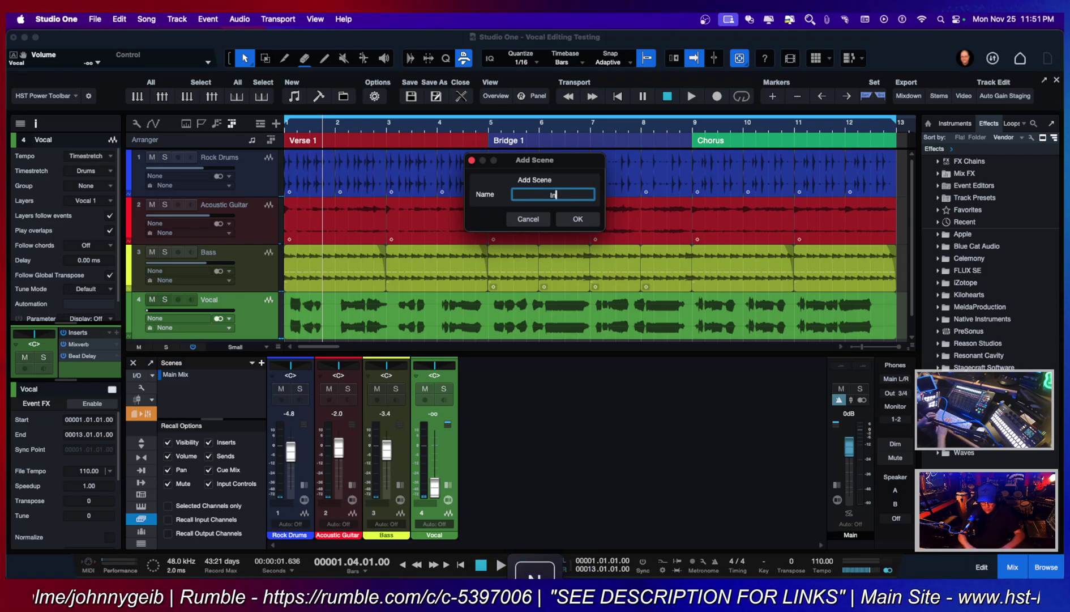
pyautogui.write('strum')
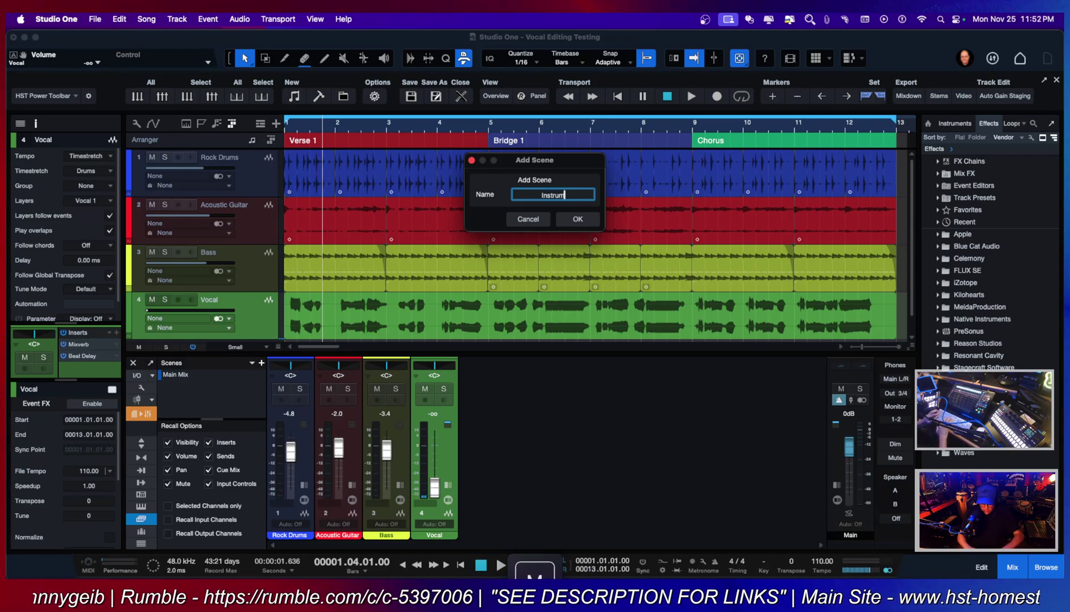
pyautogui.write('ental')
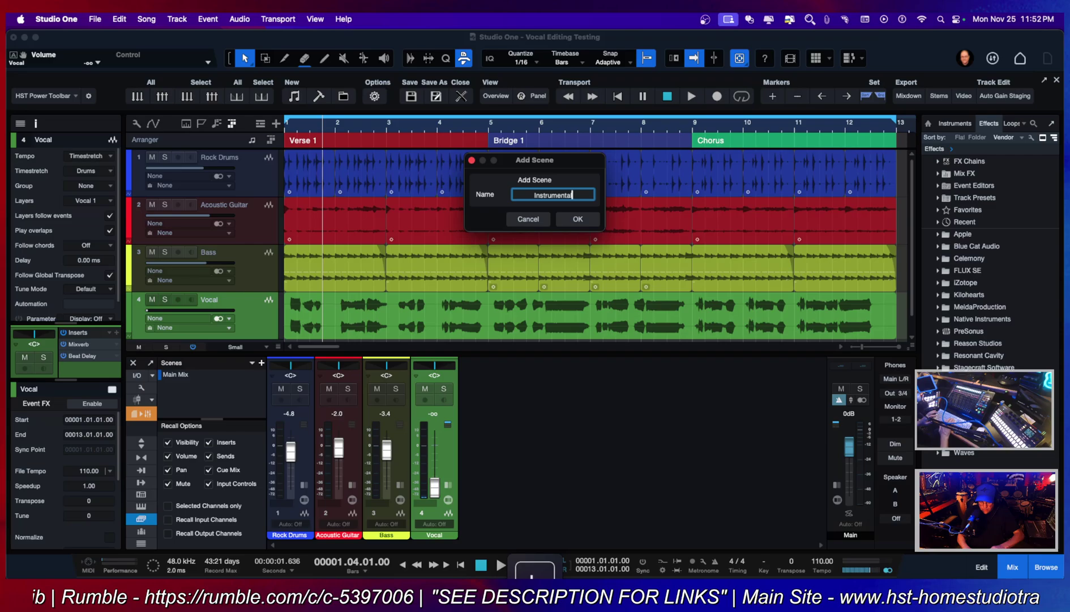
pyautogui.press('Return')
pyautogui.scroll(-1, 588, 198)
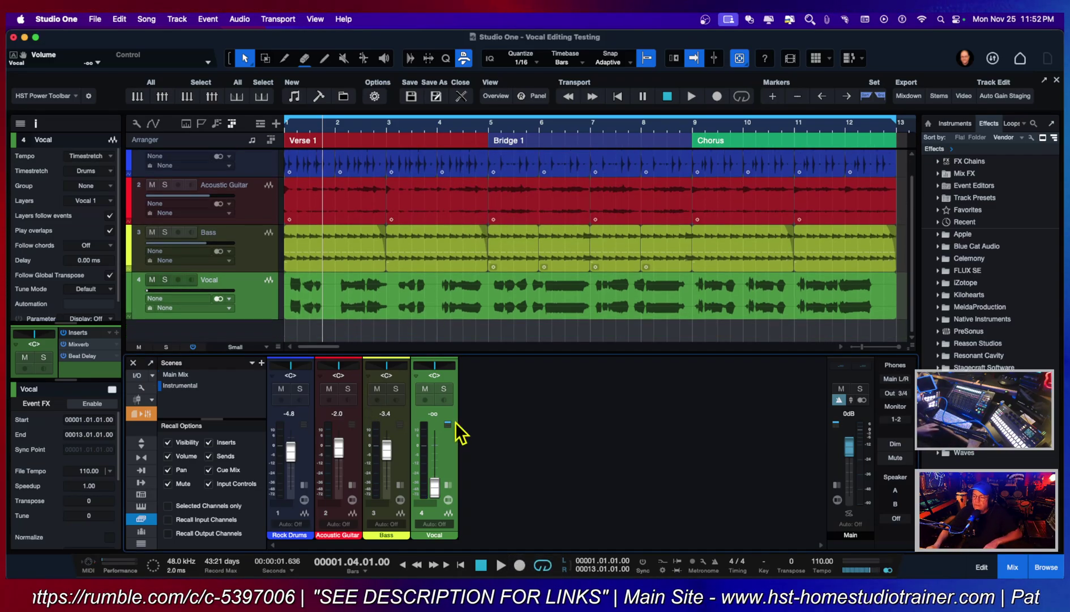
# Pull the Acoustic Guitar fader to -oo and audition the new balance.
pyautogui.press('space')
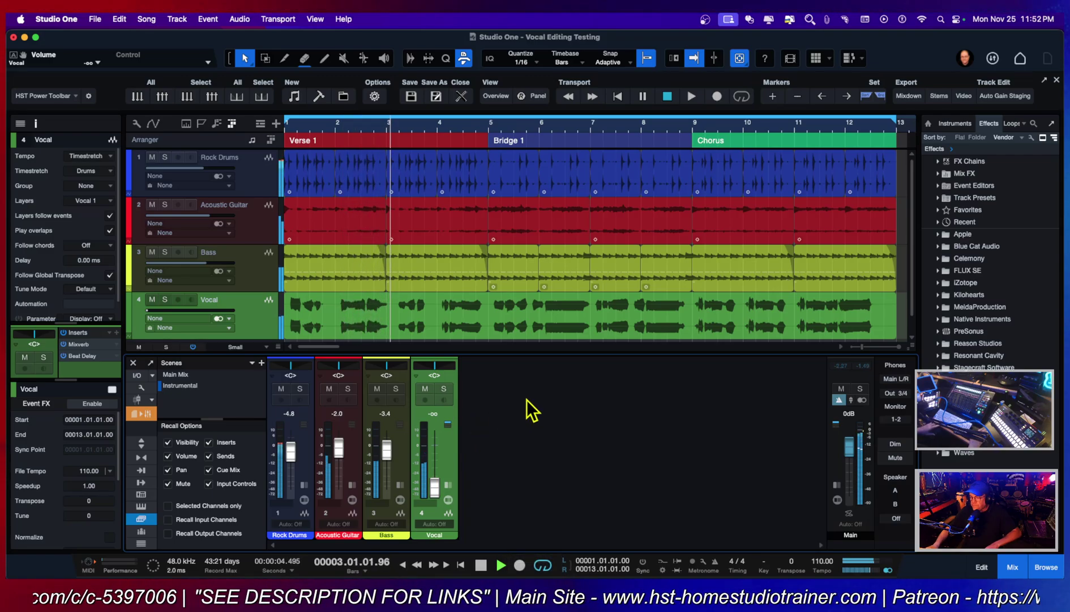
pyautogui.press('space')
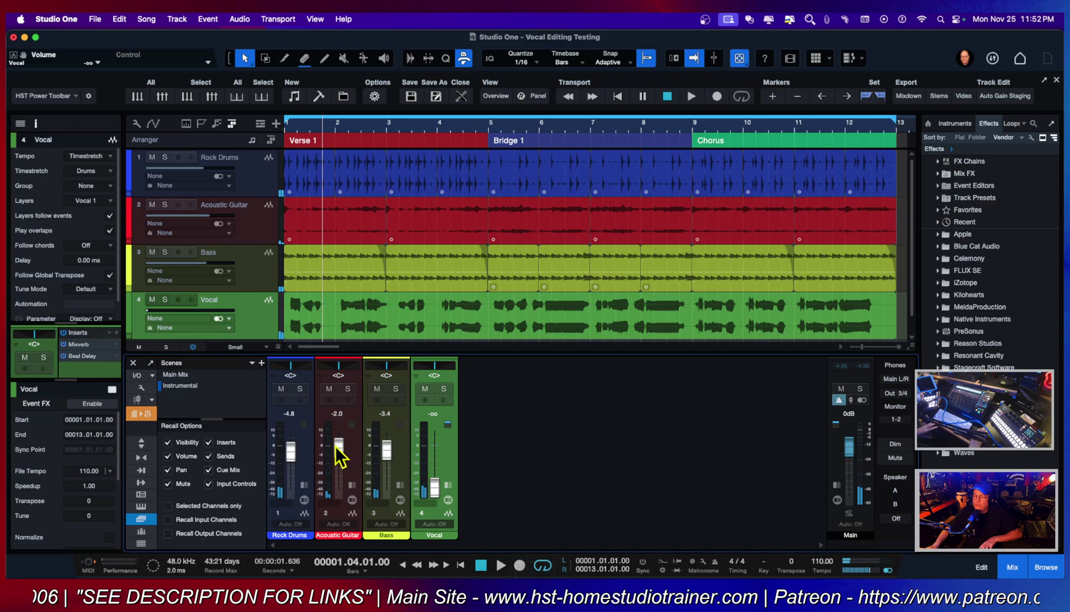
pyautogui.moveTo(339, 445); pyautogui.dragTo(340, 495)
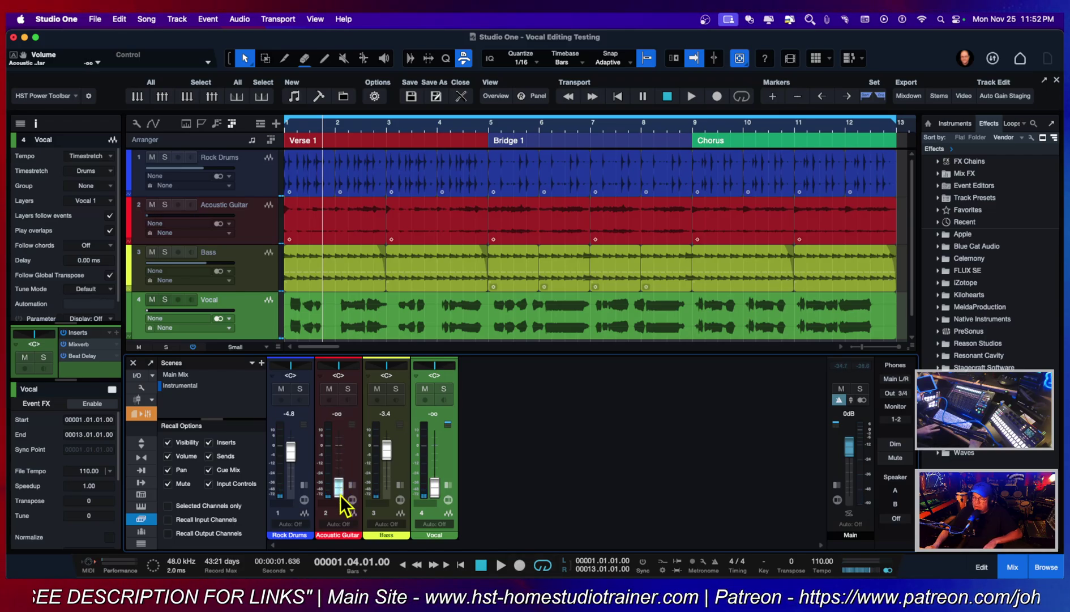
pyautogui.press('space')
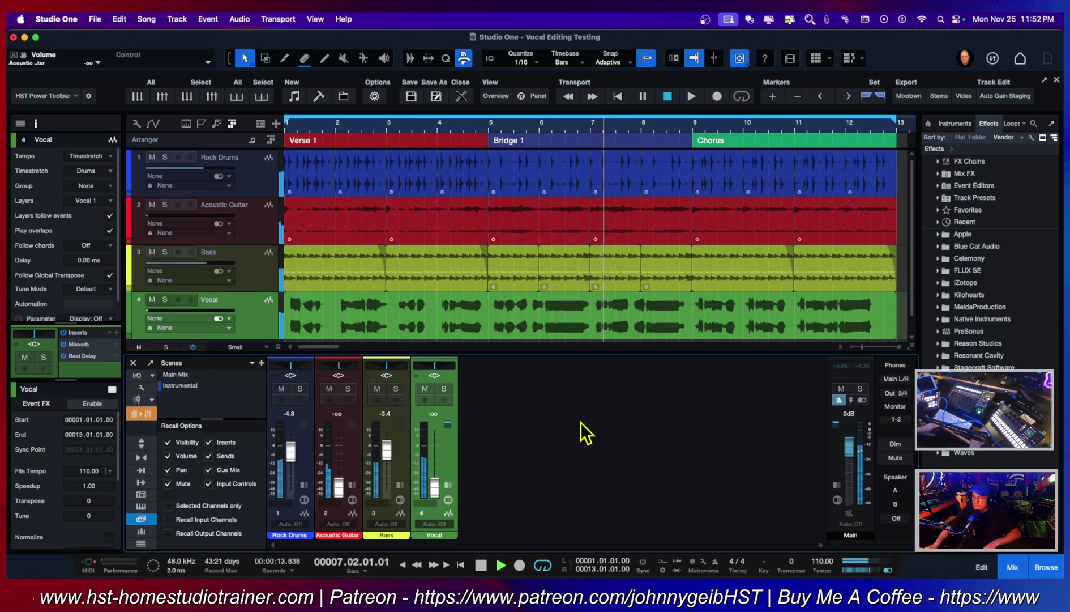
pyautogui.press('space')
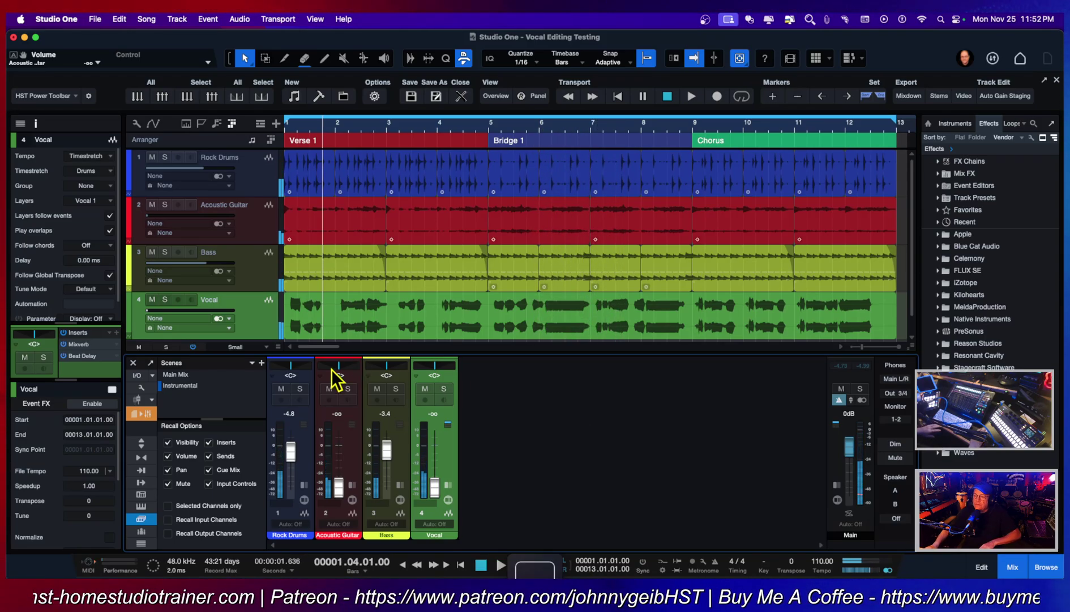
# Save the mix as a new scene named 'Drums and Bass' and start playback.
pyautogui.click(262, 363)
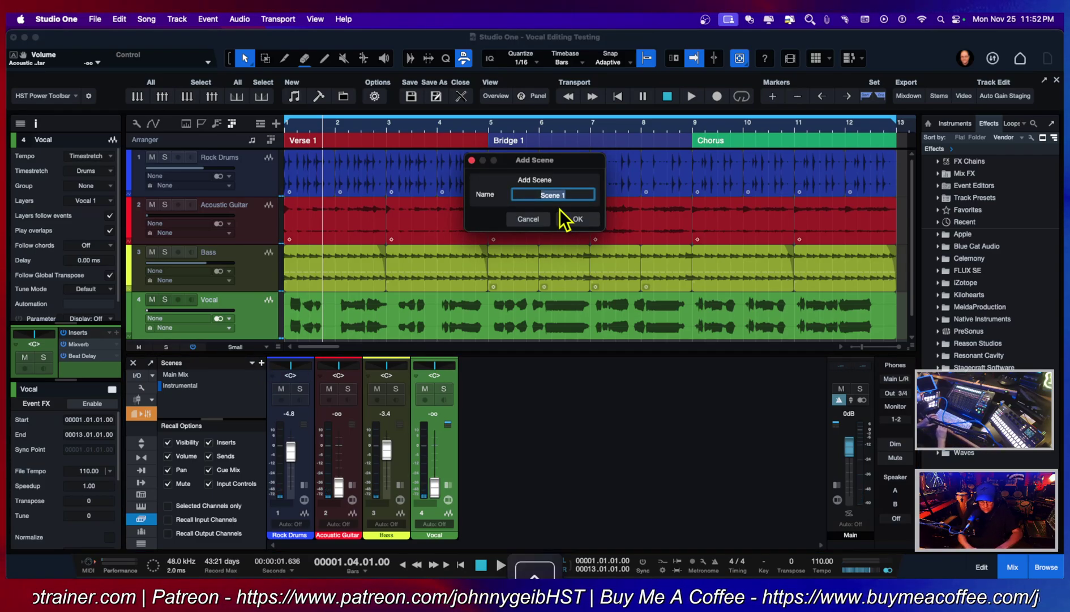
pyautogui.write('Drums')
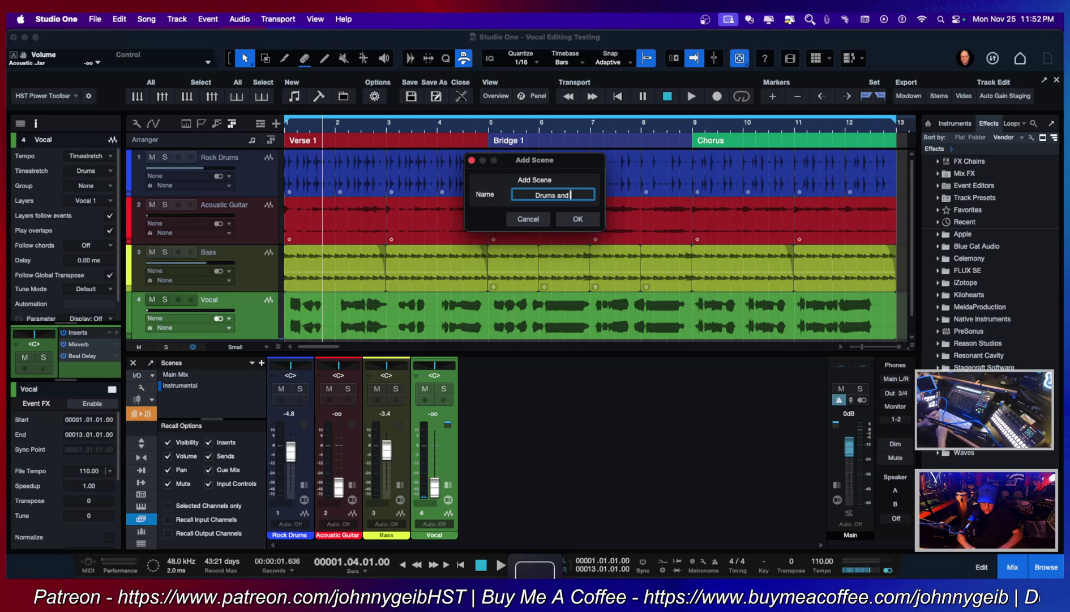
pyautogui.write(' and Bass')
pyautogui.press('Return')
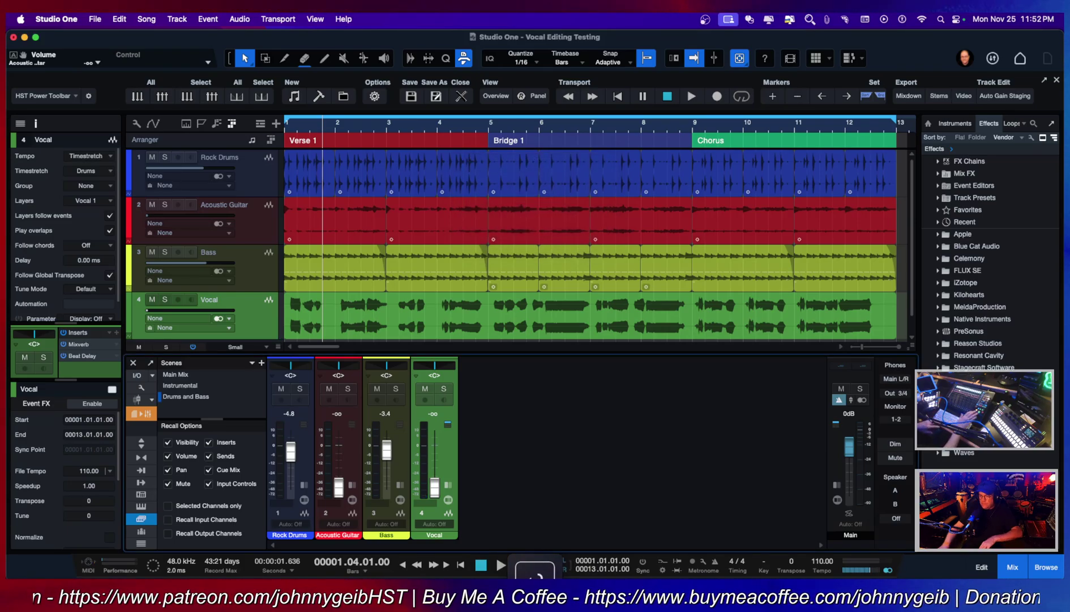
pyautogui.click(500, 564)
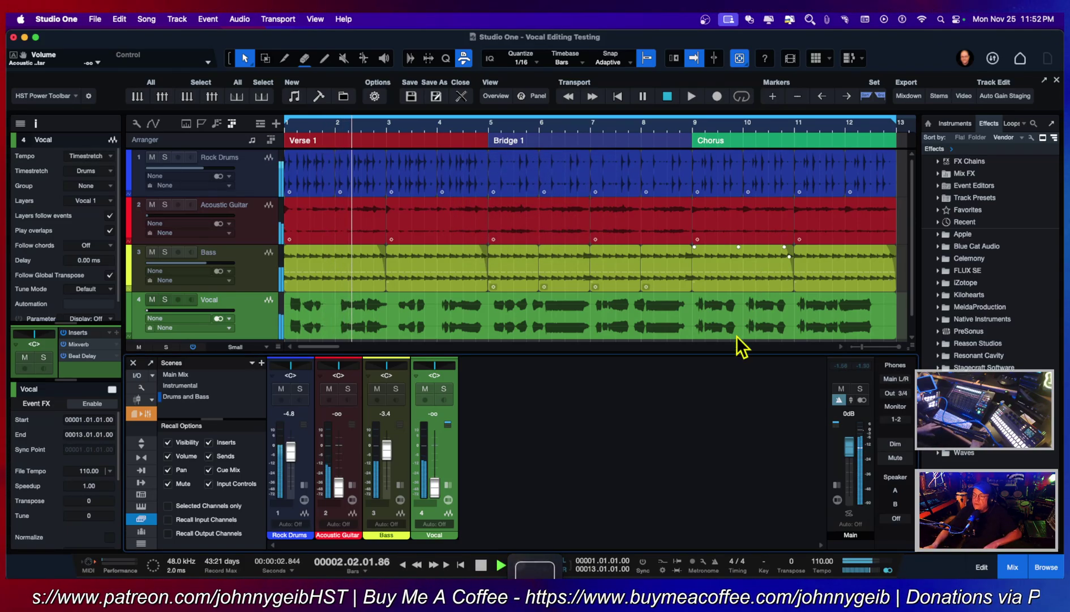
# Recall Instrumental, Main Mix, Instrumental, Drums and Bass, then Main Mix while the song plays.
pyautogui.click(179, 388)
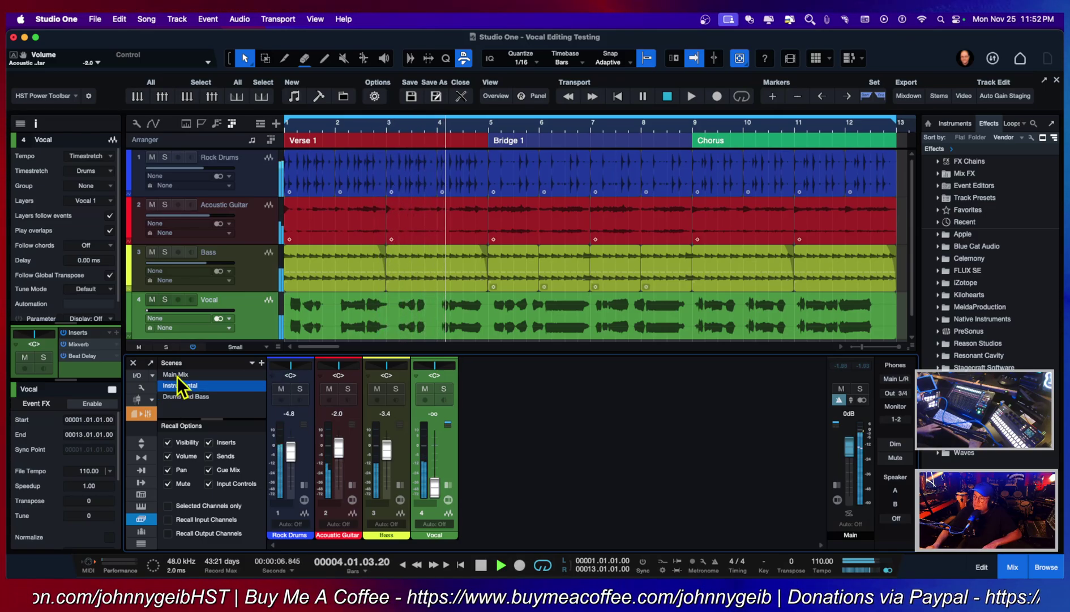
pyautogui.click(178, 376)
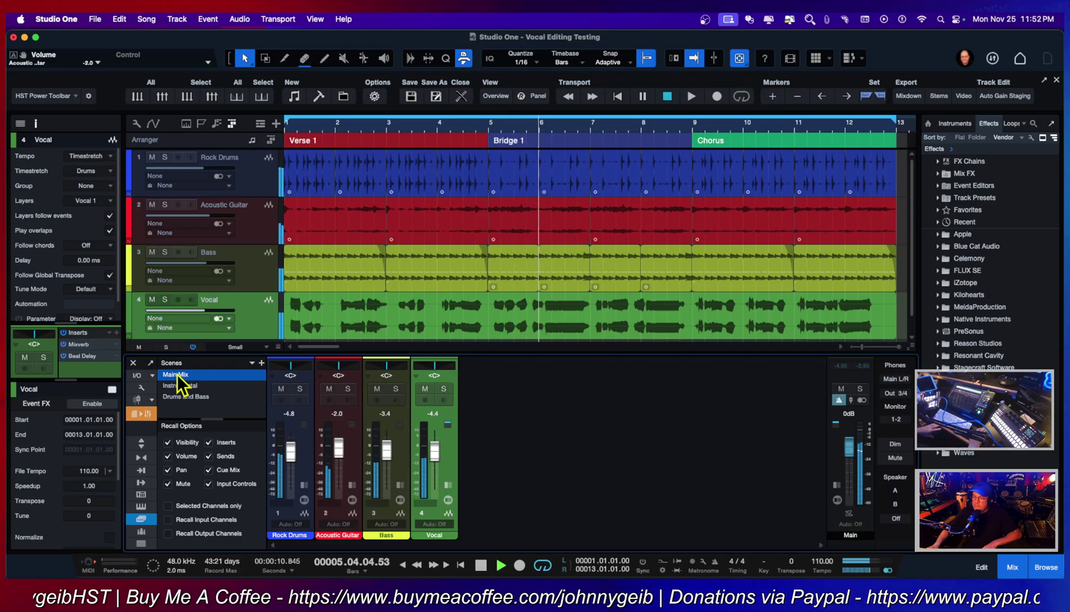
pyautogui.press('space')
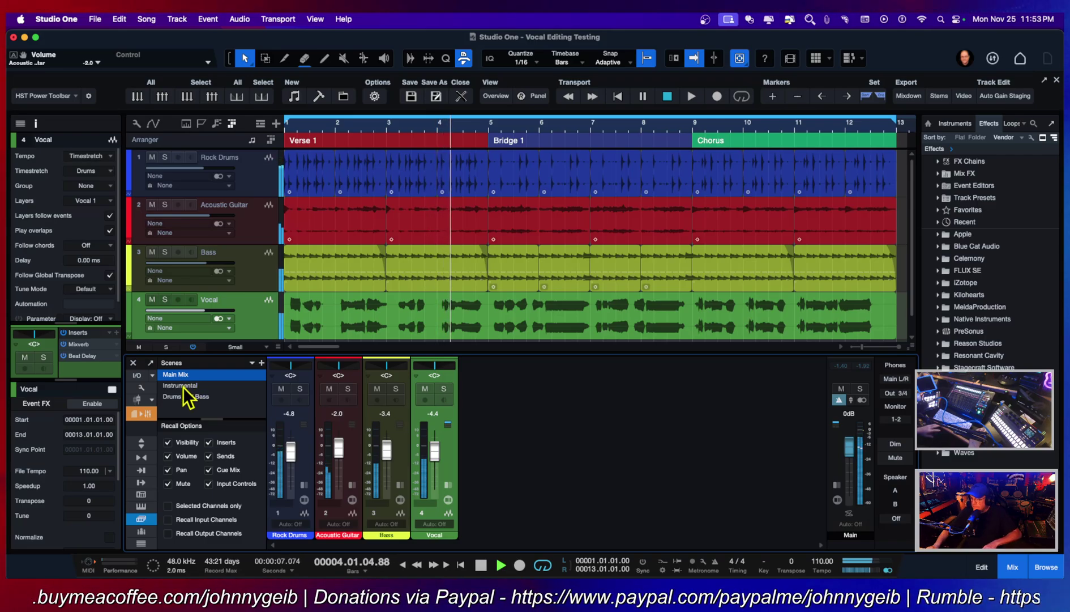
pyautogui.click(185, 387)
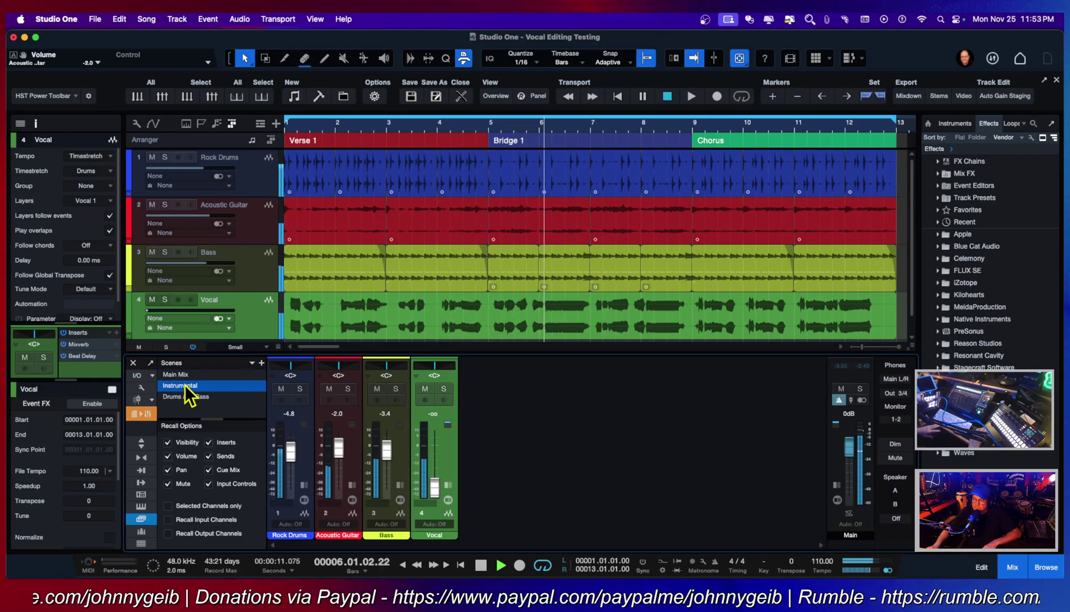
pyautogui.click(183, 396)
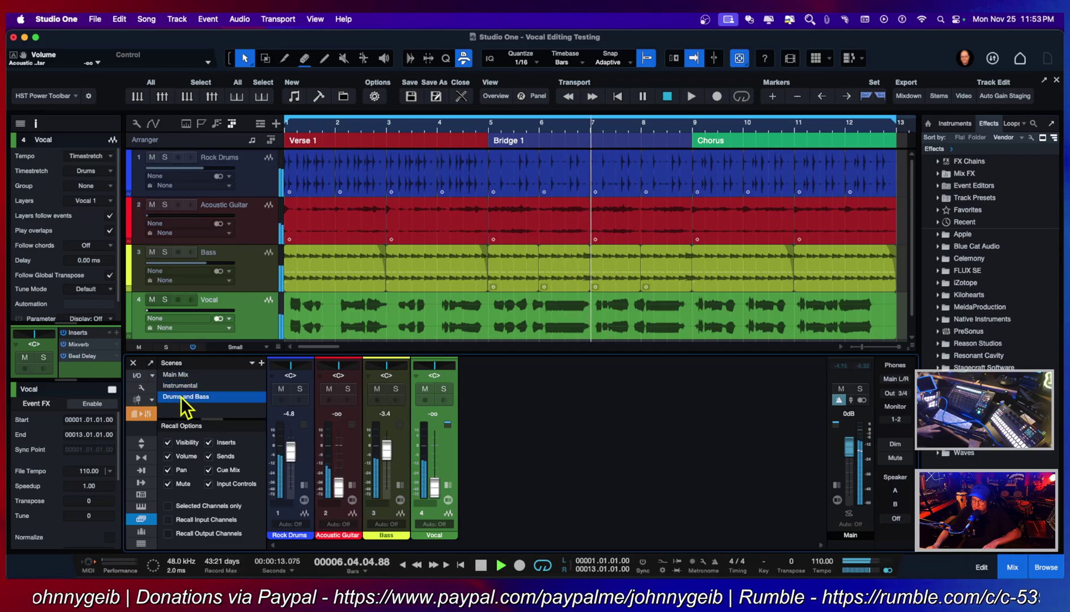
pyautogui.click(173, 375)
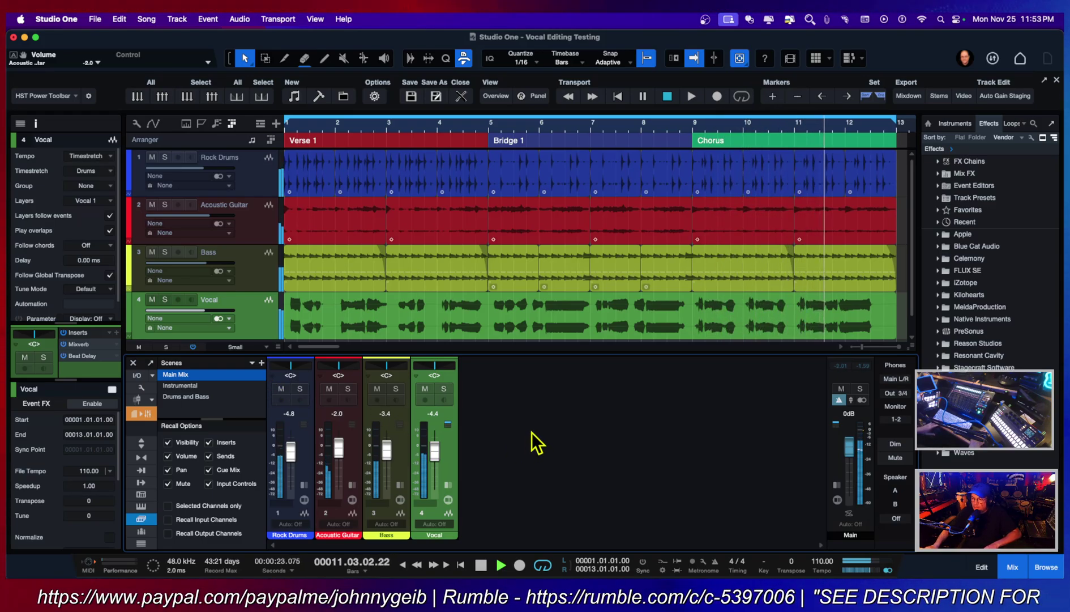
# Stop playback at the start point with Main Mix levels kept, leaving the Scenes action menu unused.
pyautogui.press('space')
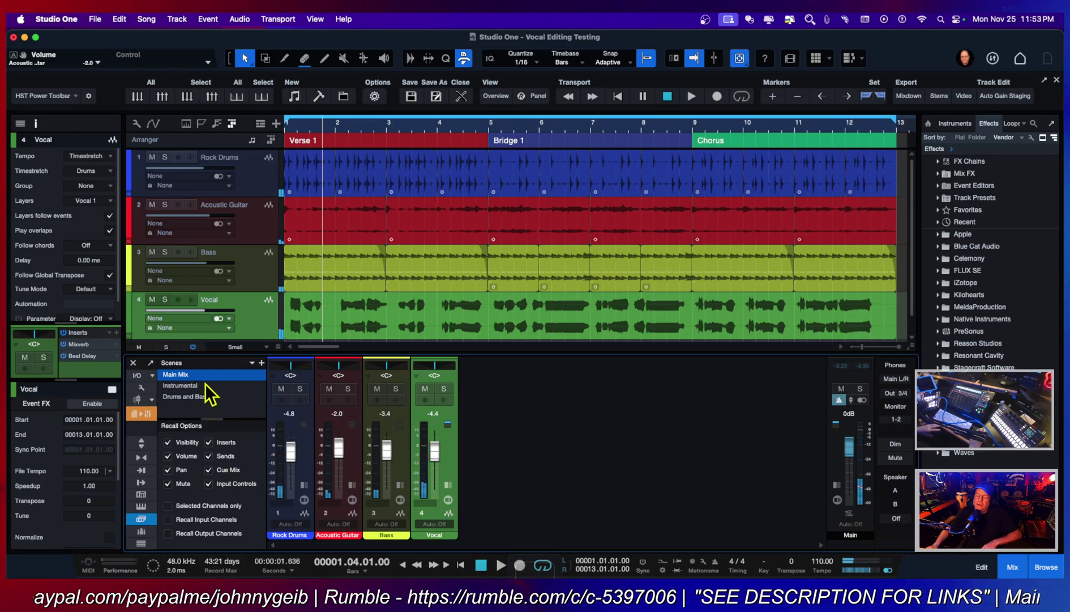
pyautogui.click(252, 363)
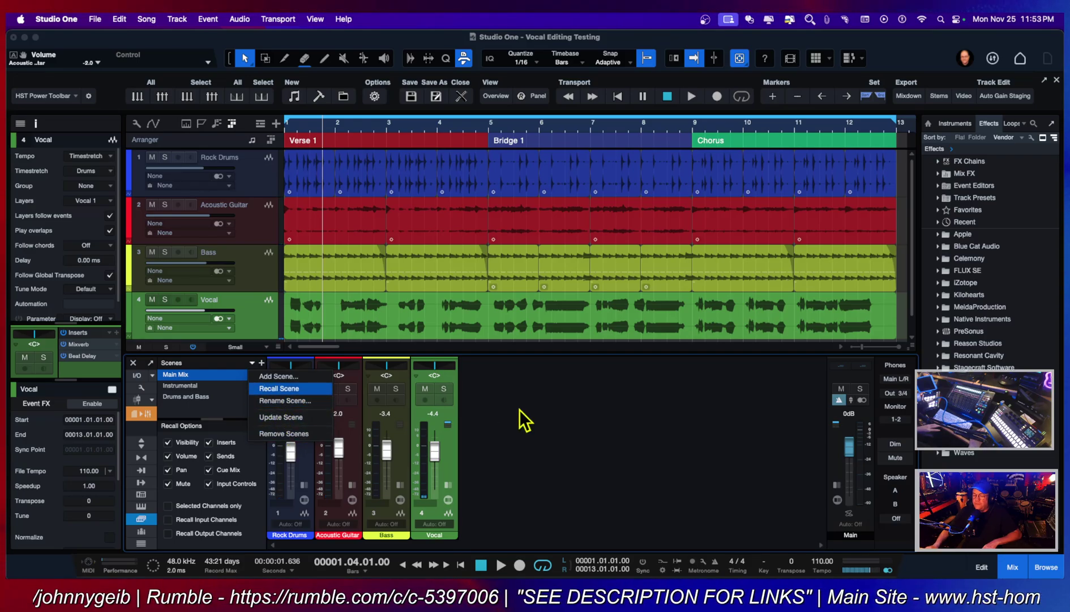
pyautogui.click(556, 417)
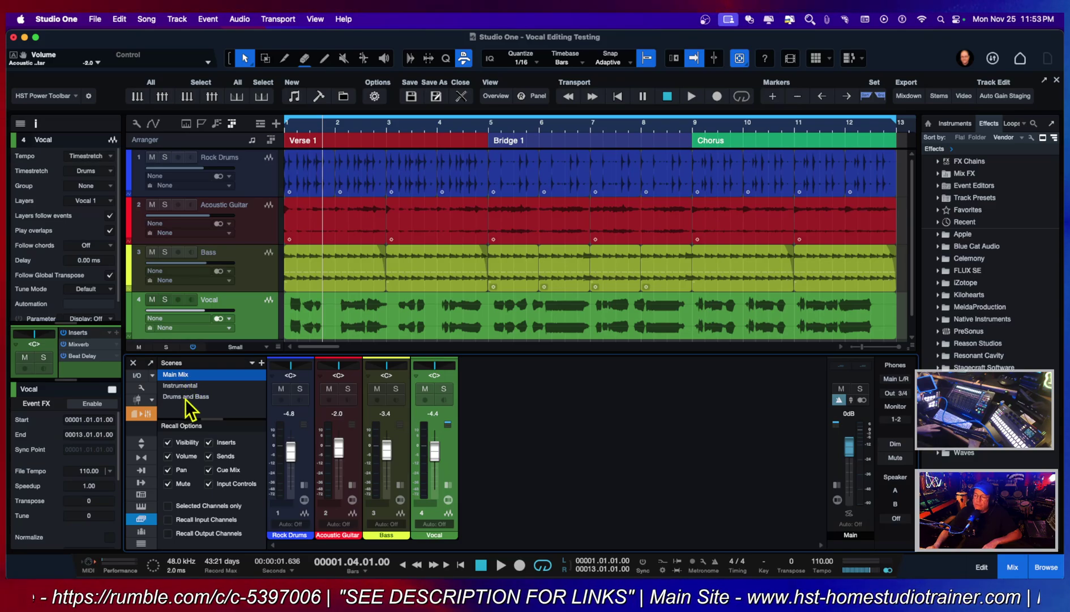
pyautogui.hscroll(1, 535, 270)
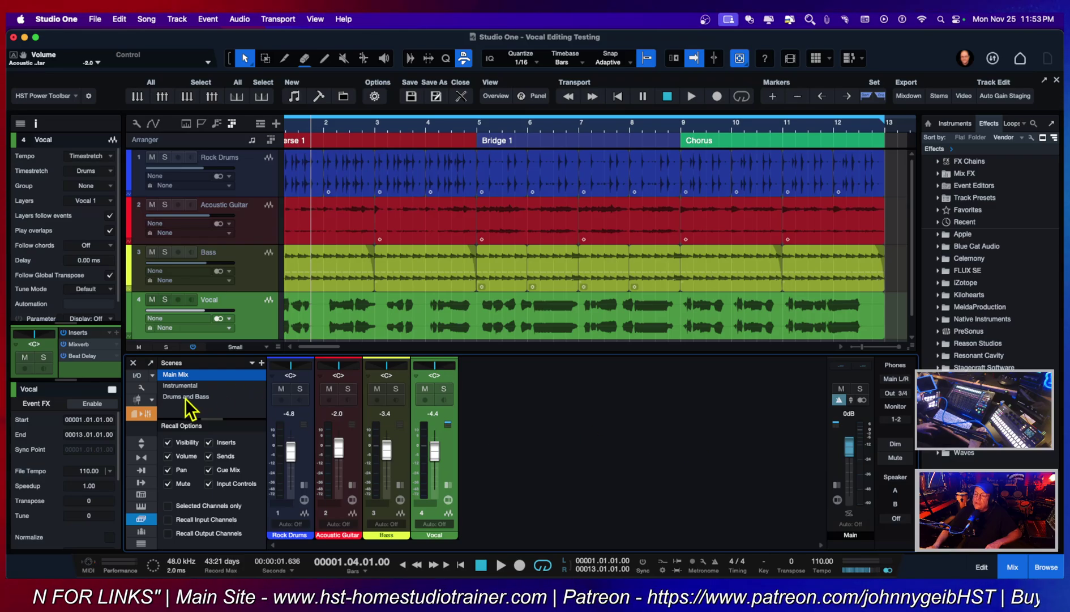
pyautogui.scroll(-1, 403, 306)
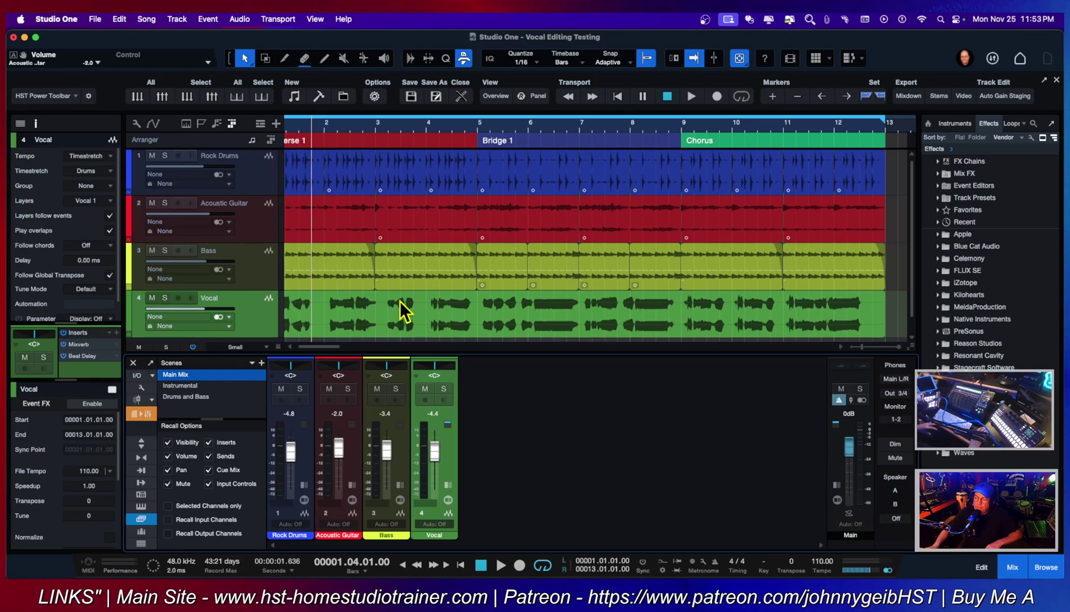
pyautogui.hscroll(-1, 662, 227)
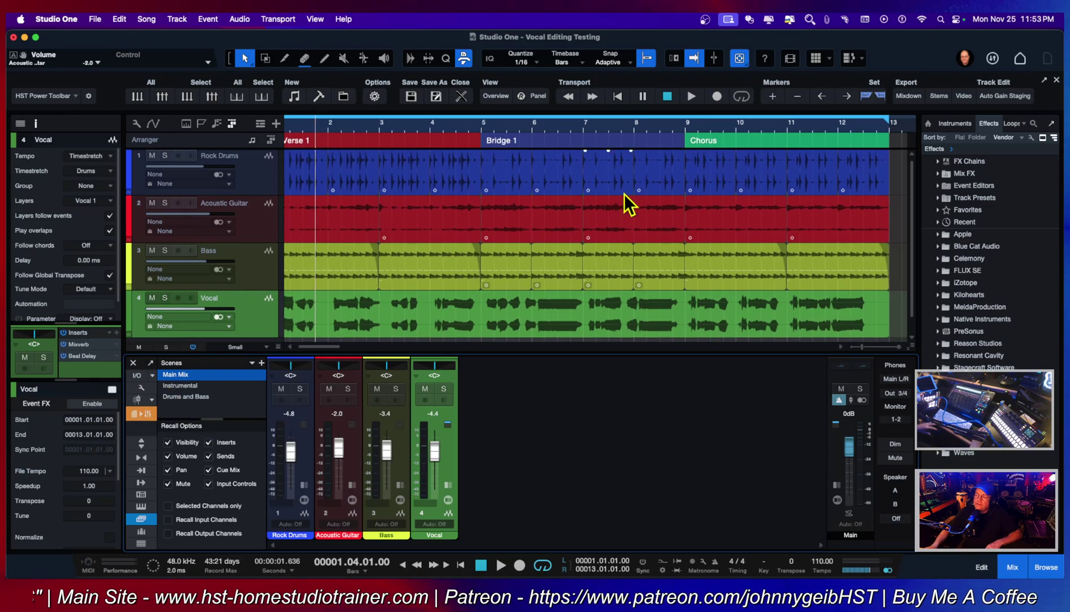